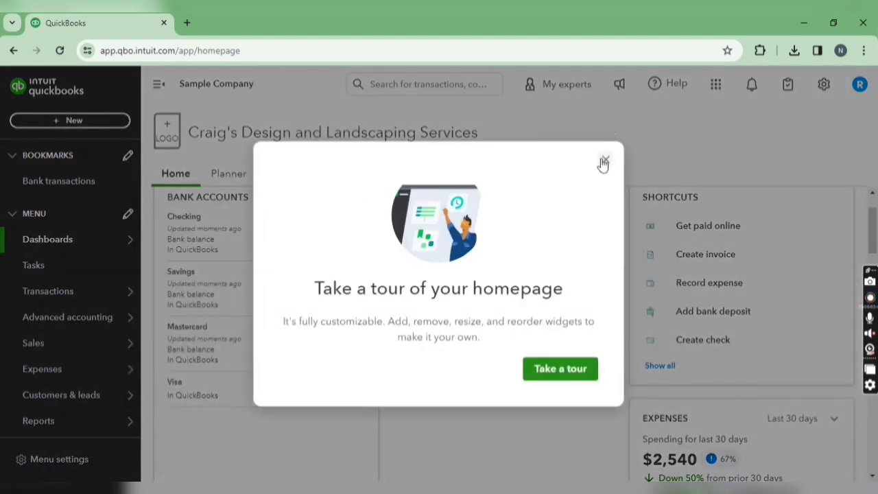
Step: Dismiss the homepage tour and look through the vendor list under Expenses
{"action": "left_click", "coordinate": [606, 159]}
{"action": "mouse_move", "coordinate": [117, 353]}
{"action": "mouse_move", "coordinate": [130, 376]}
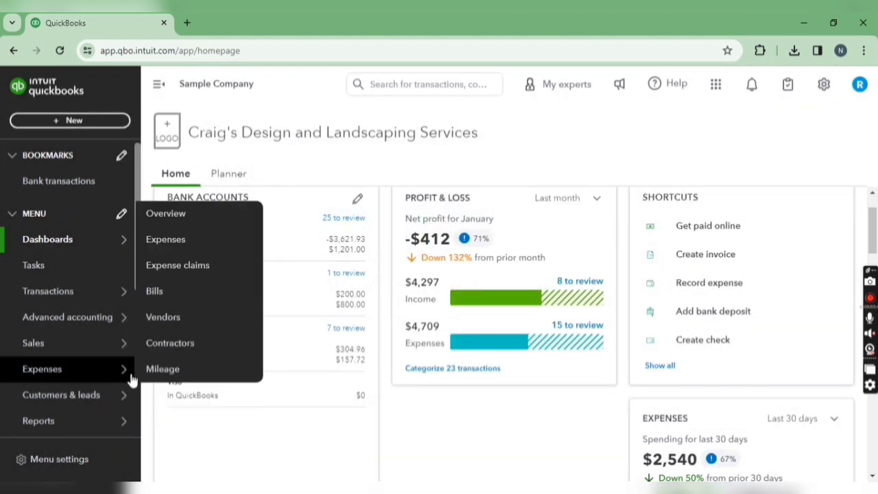
{"action": "left_click", "coordinate": [171, 317]}
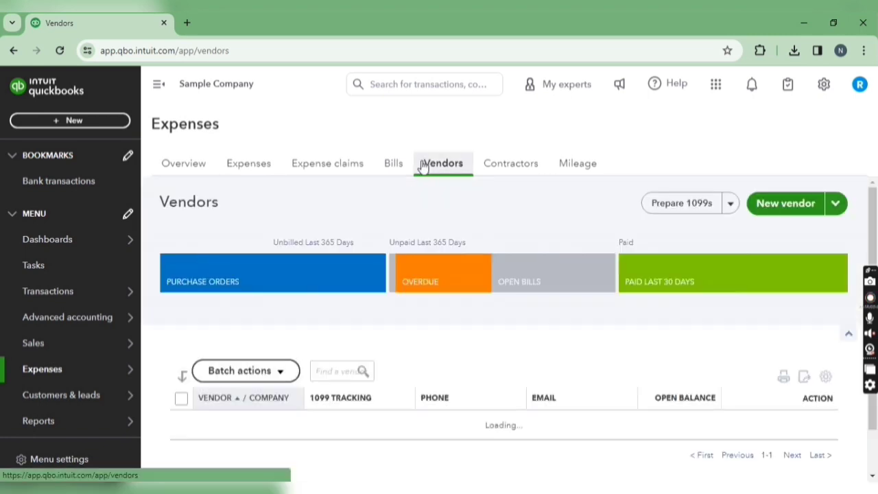
{"action": "scroll", "coordinate": [637, 335], "scroll_direction": "down", "scroll_amount": 1}
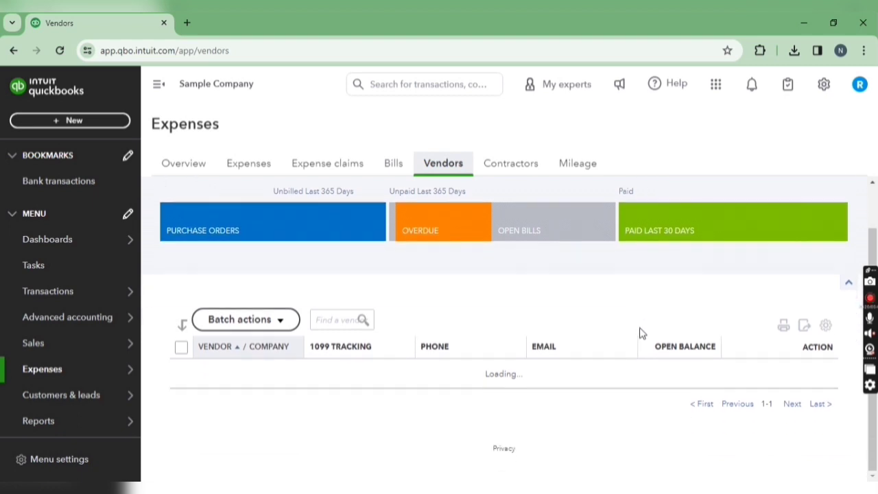
{"action": "scroll", "coordinate": [658, 302], "scroll_direction": "down", "scroll_amount": 4}
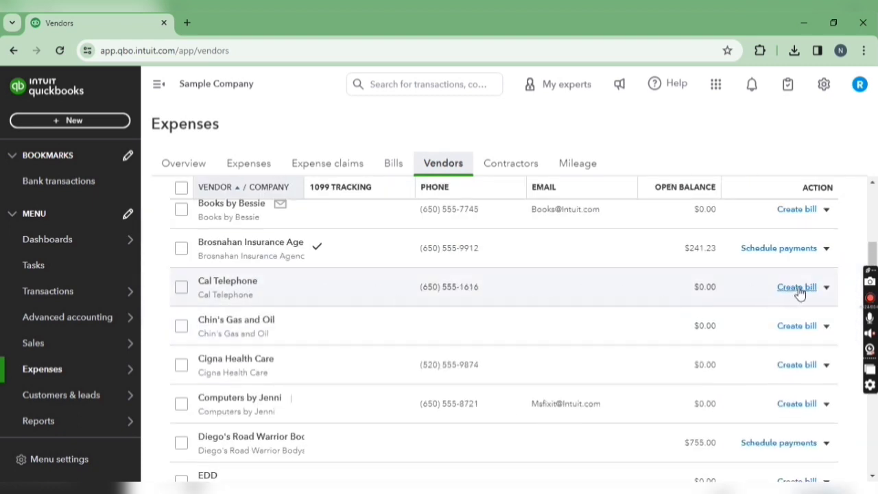
{"action": "scroll", "coordinate": [299, 271], "scroll_direction": "up", "scroll_amount": 4}
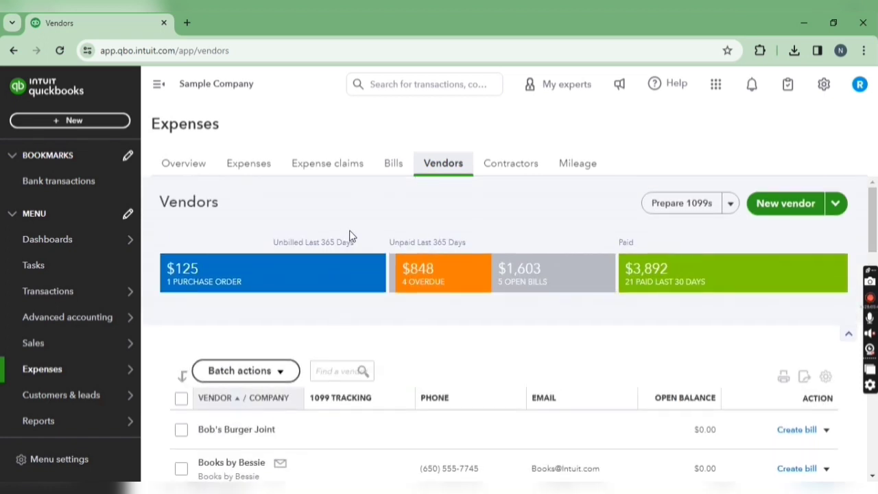
Step: Open the Bills page under Expenses and check the options for adding a bill
{"action": "left_click", "coordinate": [394, 170]}
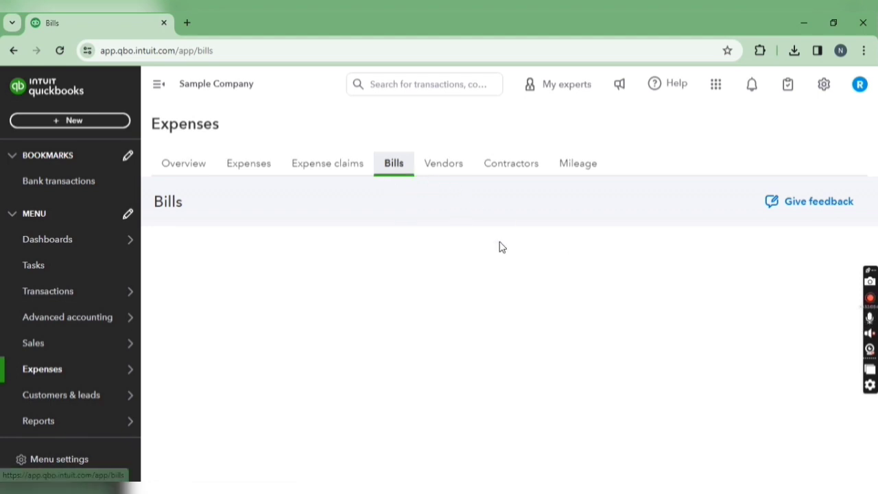
{"action": "mouse_move", "coordinate": [88, 373]}
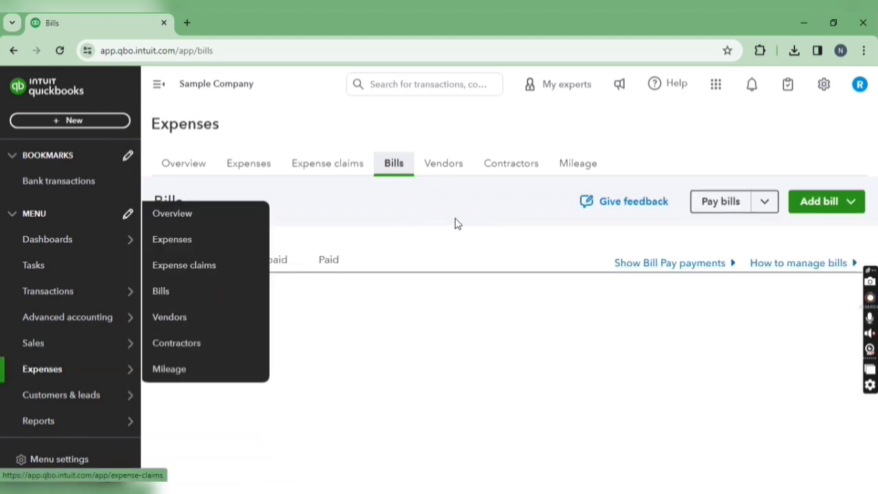
{"action": "left_click", "coordinate": [853, 208]}
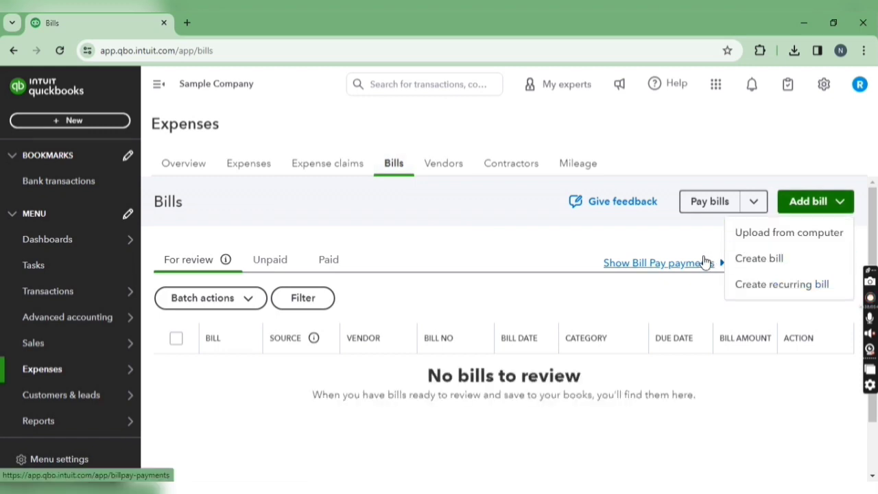
{"action": "left_click", "coordinate": [485, 243]}
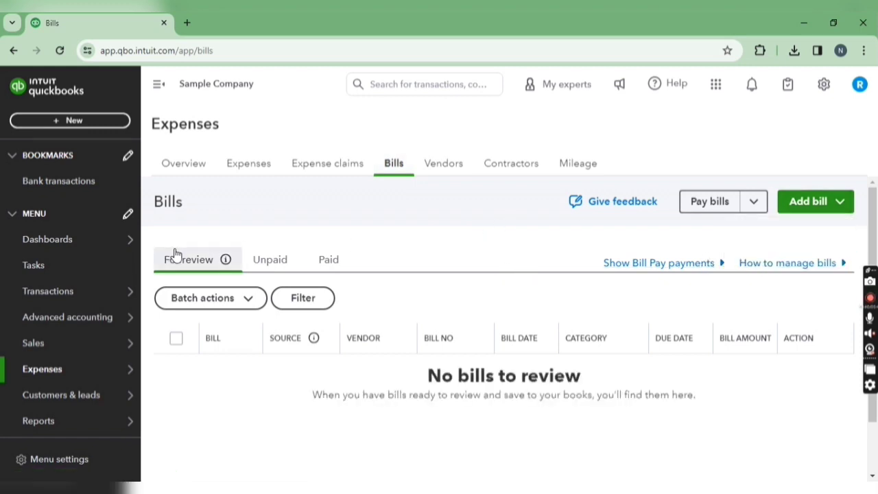
Step: Start a new bill and choose Bob's Burger Joint as its vendor
{"action": "left_click", "coordinate": [110, 125]}
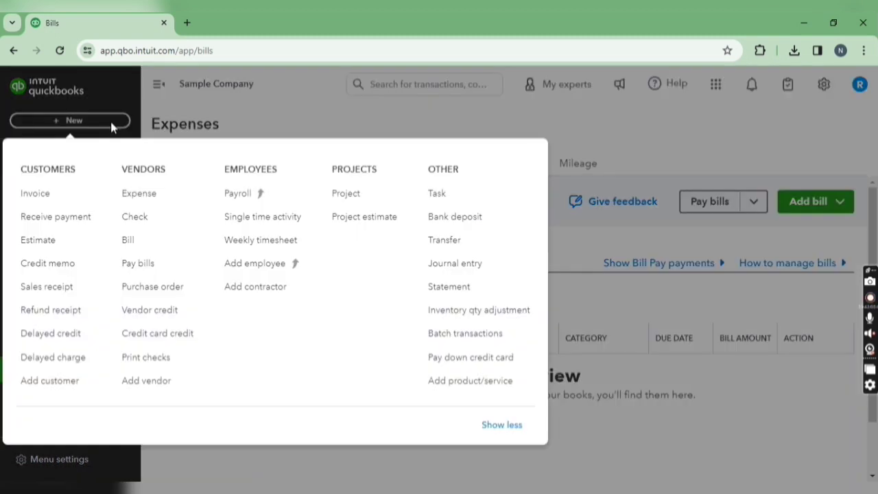
{"action": "left_click", "coordinate": [129, 240]}
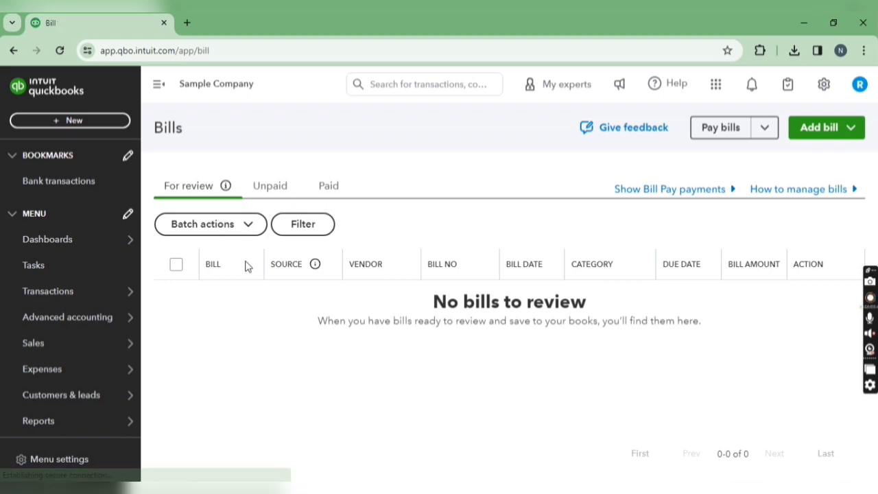
{"action": "left_click", "coordinate": [825, 135]}
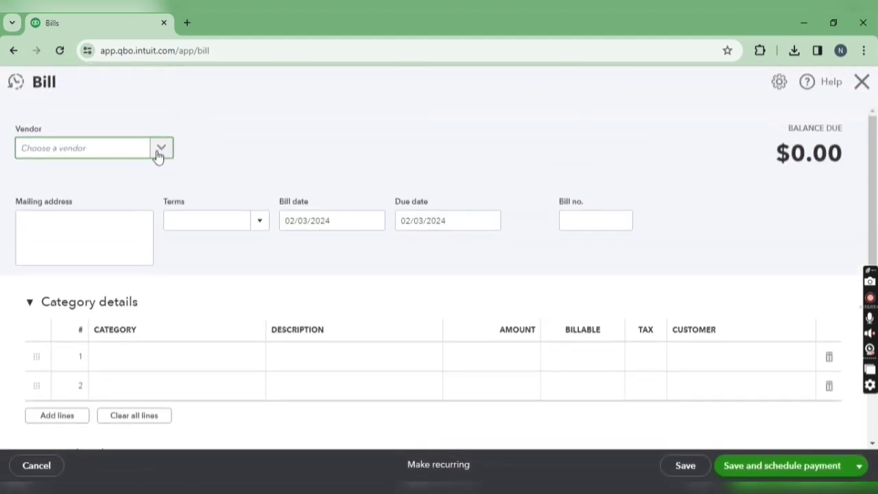
{"action": "left_click", "coordinate": [161, 150]}
{"action": "left_click", "coordinate": [124, 204]}
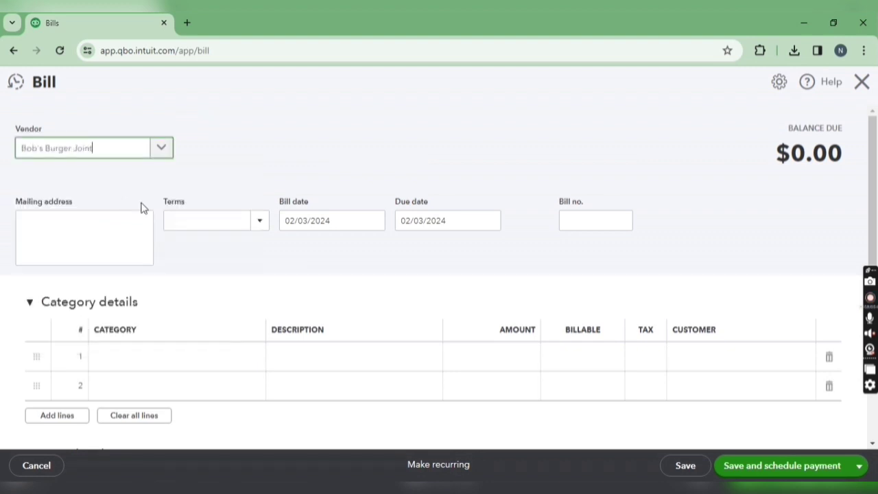
Step: Set the bill's payment terms to Net 10 and check the date and bill number fields
{"action": "left_click", "coordinate": [264, 230]}
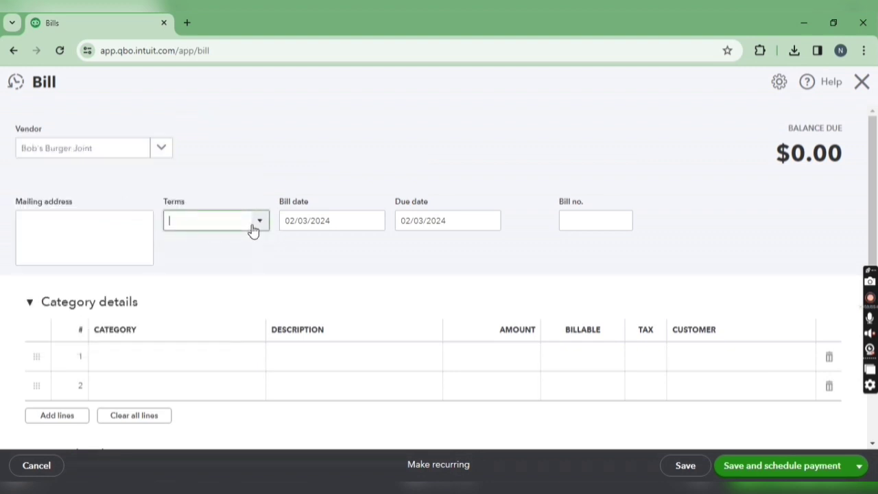
{"action": "left_click", "coordinate": [260, 226]}
{"action": "left_click", "coordinate": [203, 290]}
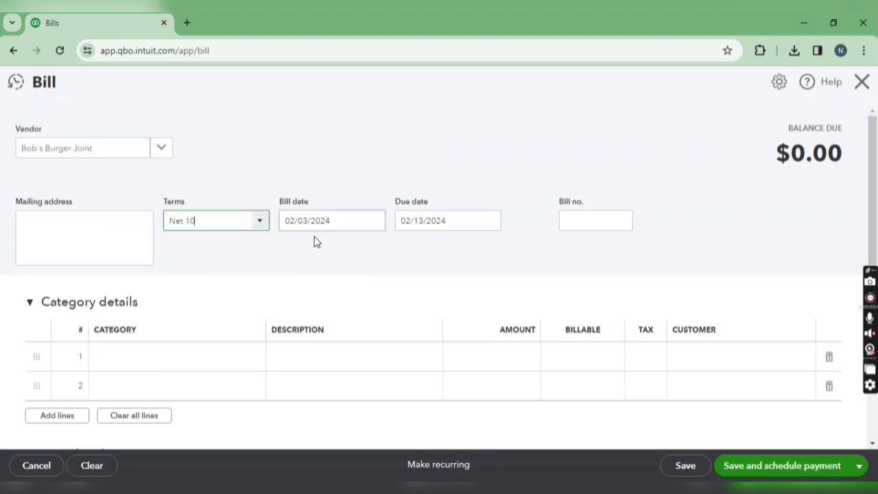
{"action": "left_click", "coordinate": [359, 232]}
{"action": "left_click", "coordinate": [480, 227]}
{"action": "left_click", "coordinate": [580, 223]}
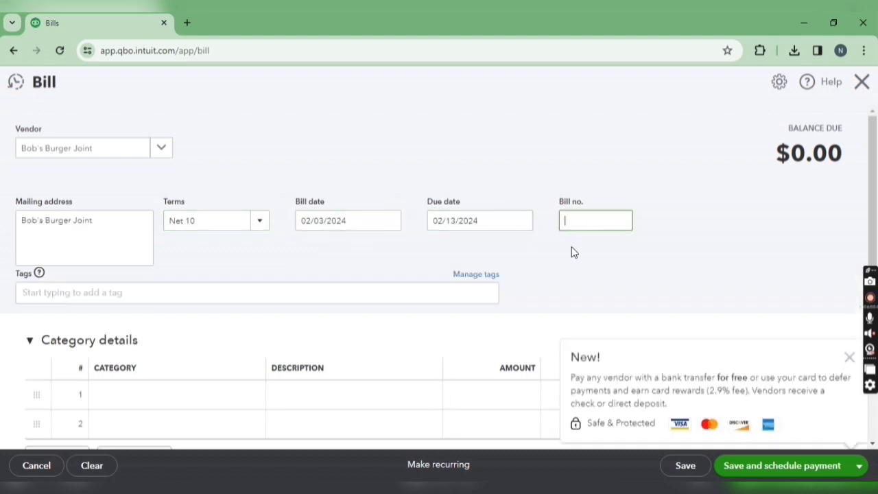
Step: Look through the expense categories available for the bill's first category line
{"action": "scroll", "coordinate": [149, 245], "scroll_direction": "down", "scroll_amount": 2}
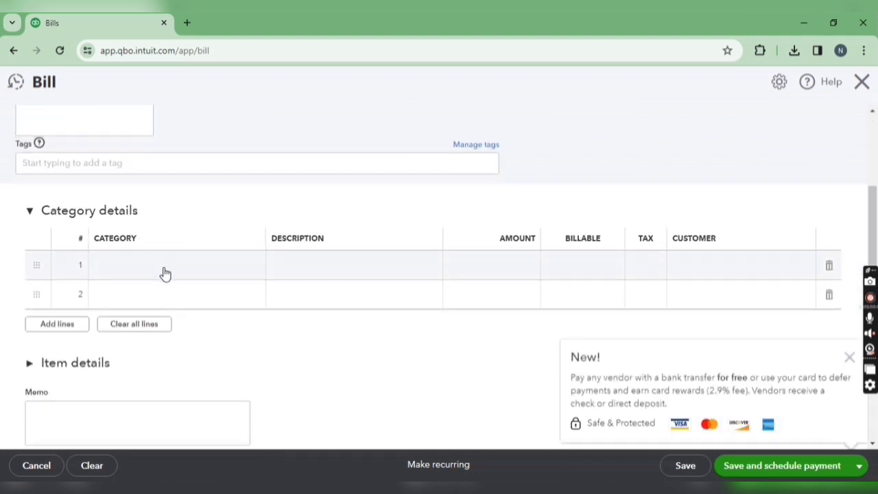
{"action": "left_click", "coordinate": [165, 274]}
{"action": "left_click", "coordinate": [258, 265]}
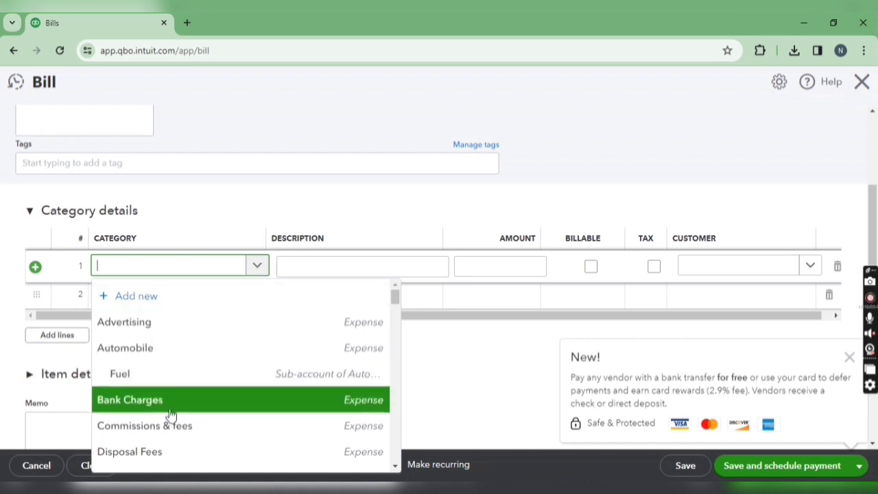
{"action": "scroll", "coordinate": [219, 393], "scroll_direction": "down", "scroll_amount": 2}
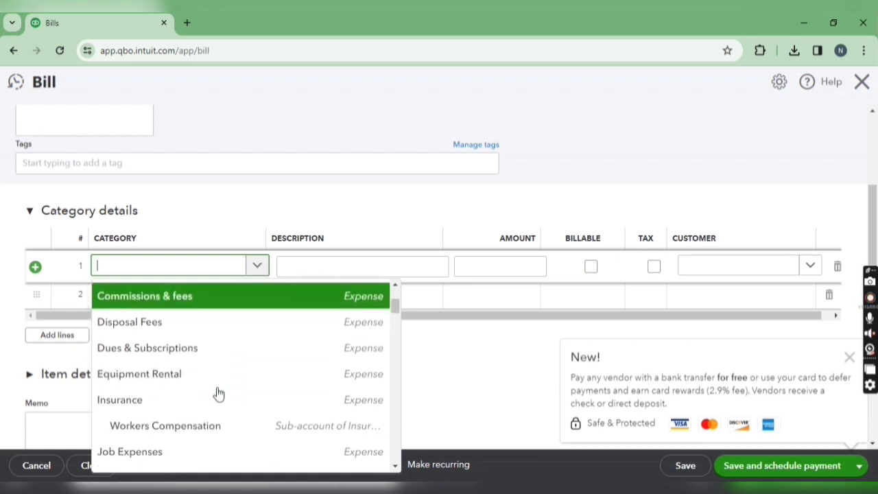
{"action": "scroll", "coordinate": [218, 393], "scroll_direction": "up", "scroll_amount": 2}
{"action": "left_click", "coordinate": [183, 197]}
{"action": "scroll", "coordinate": [93, 183], "scroll_direction": "up", "scroll_amount": 2}
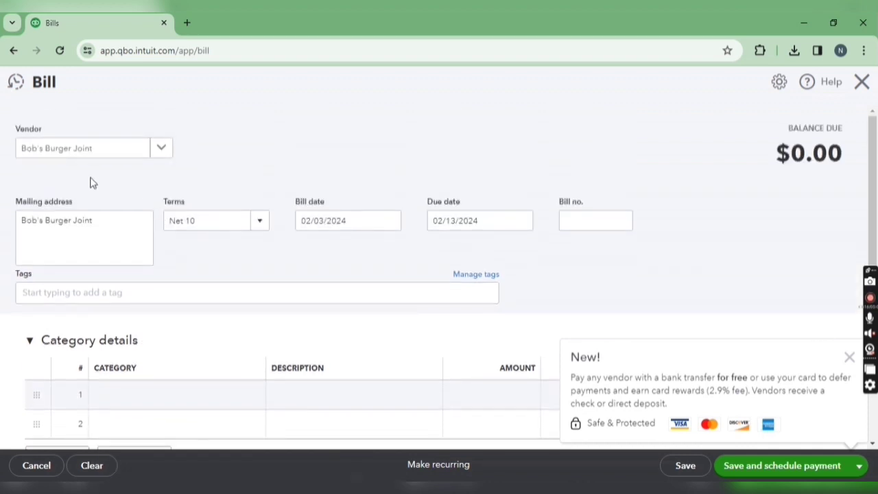
{"action": "left_click", "coordinate": [154, 153]}
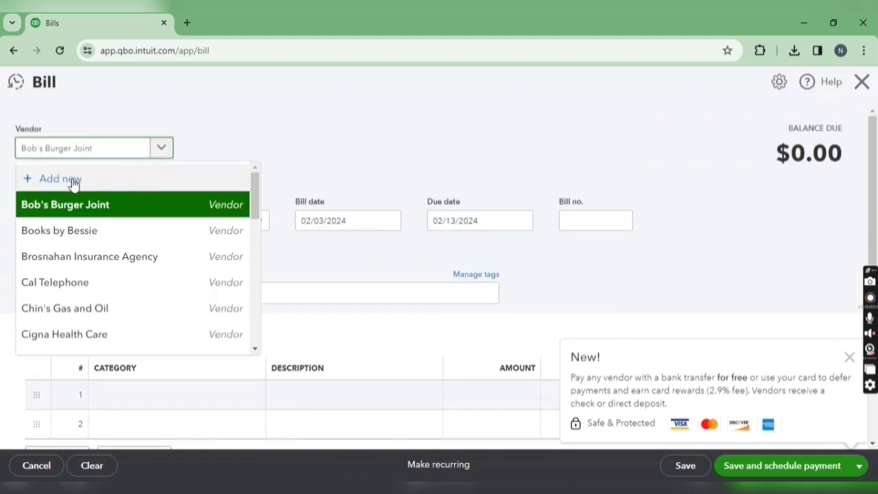
{"action": "left_click", "coordinate": [310, 177]}
{"action": "scroll", "coordinate": [205, 267], "scroll_direction": "down", "scroll_amount": 1}
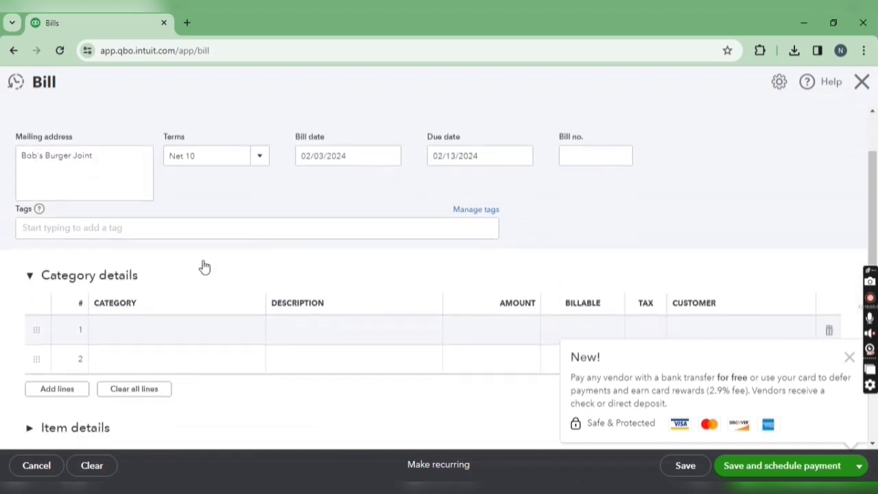
{"action": "left_click", "coordinate": [189, 338]}
{"action": "scroll", "coordinate": [112, 249], "scroll_direction": "up", "scroll_amount": 1}
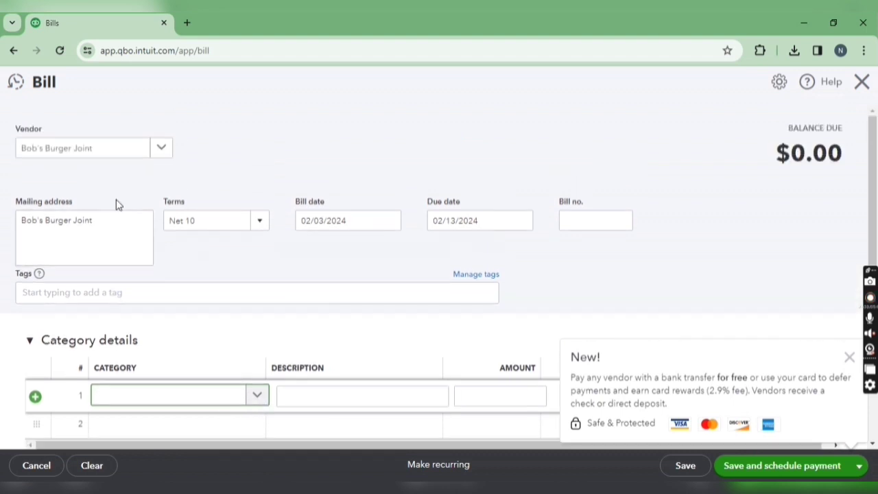
Step: Add a new vendor with the display name "new supplier" from the bill and save it
{"action": "left_click", "coordinate": [150, 154]}
{"action": "left_click", "coordinate": [77, 180]}
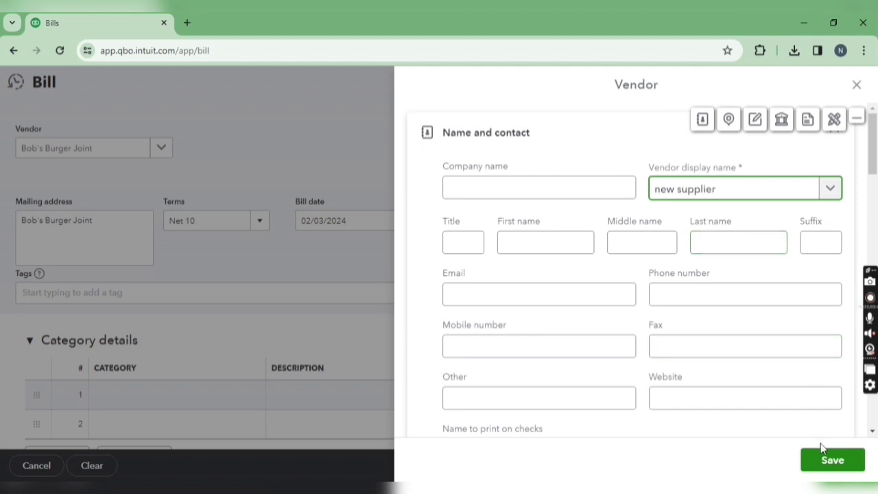
{"action": "left_click", "coordinate": [818, 460]}
Step: Fill the first category line with Advertising and an amount of 100, and dismiss the vendor payment promotion
{"action": "scroll", "coordinate": [271, 255], "scroll_direction": "down", "scroll_amount": 2}
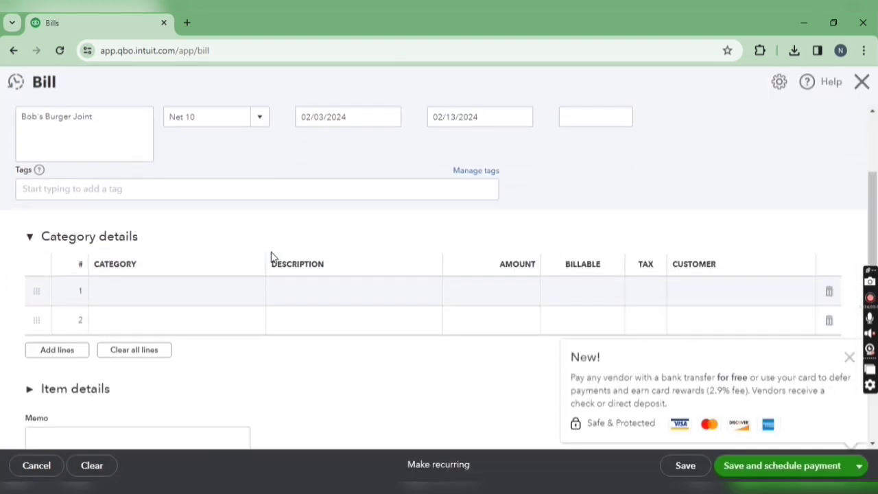
{"action": "left_click", "coordinate": [202, 270]}
{"action": "left_click", "coordinate": [259, 269]}
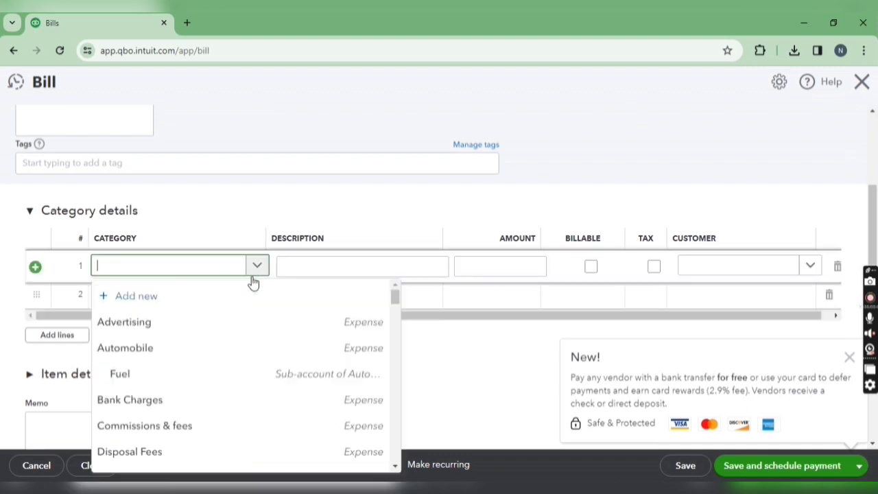
{"action": "left_click", "coordinate": [196, 327]}
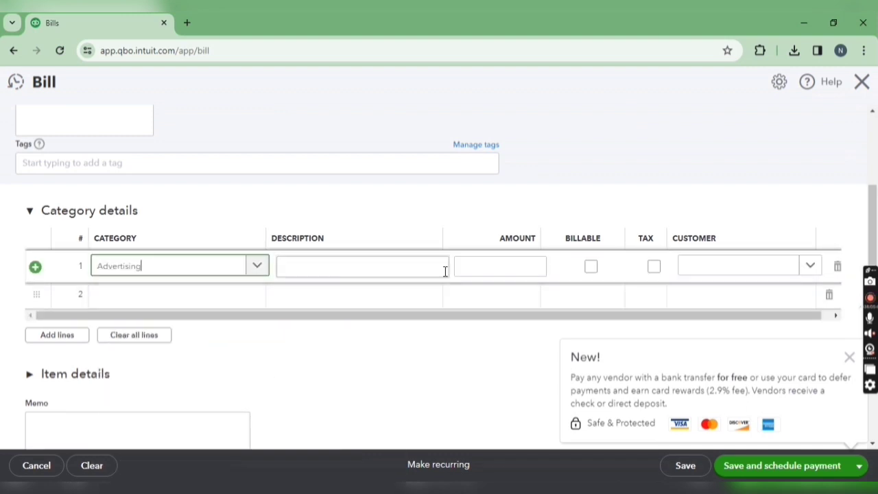
{"action": "left_click", "coordinate": [464, 267]}
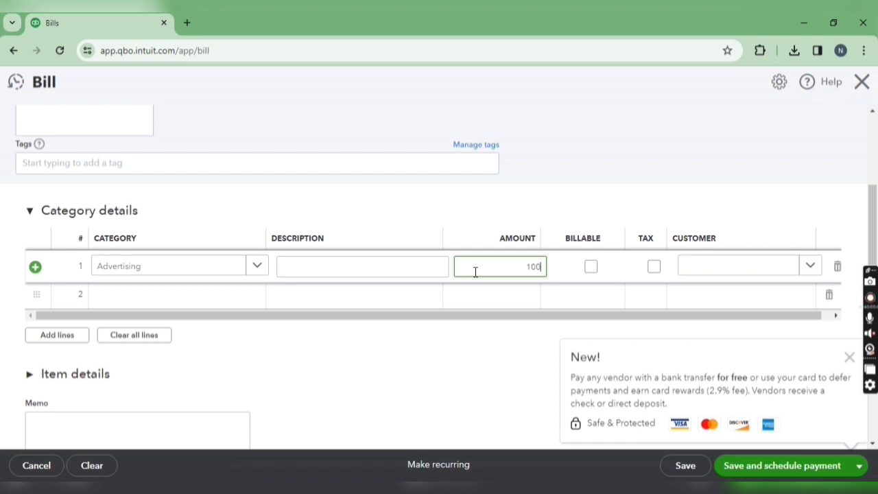
{"action": "left_click", "coordinate": [416, 339]}
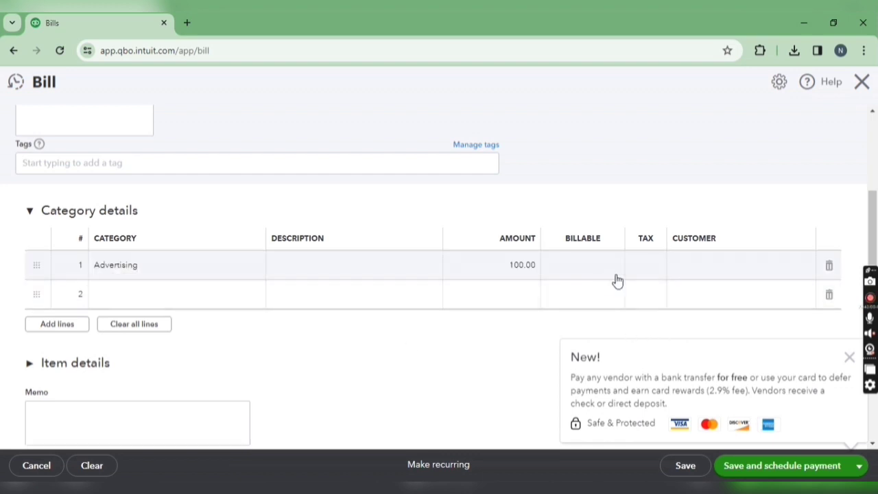
{"action": "left_click", "coordinate": [645, 254]}
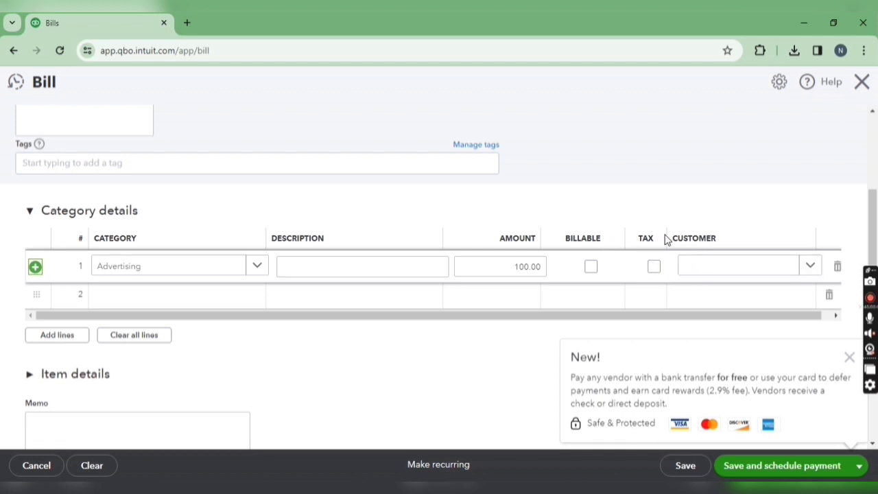
{"action": "left_click", "coordinate": [850, 355]}
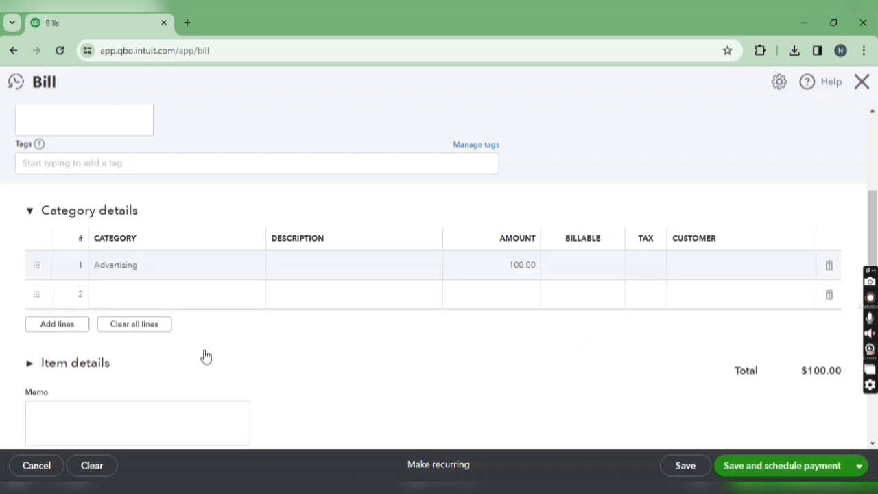
Step: Check the file chooser for bill attachments, close it without selecting a file, and review the bill's details
{"action": "scroll", "coordinate": [227, 359], "scroll_direction": "down", "scroll_amount": 2}
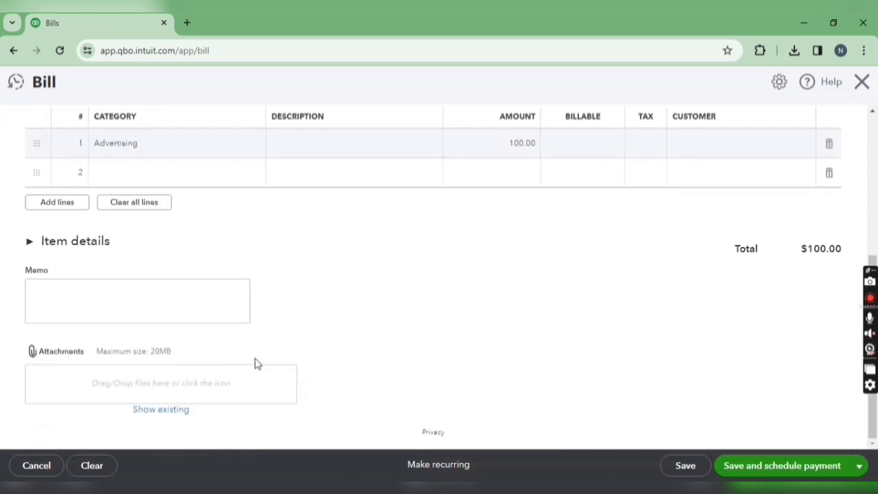
{"action": "left_click", "coordinate": [68, 349]}
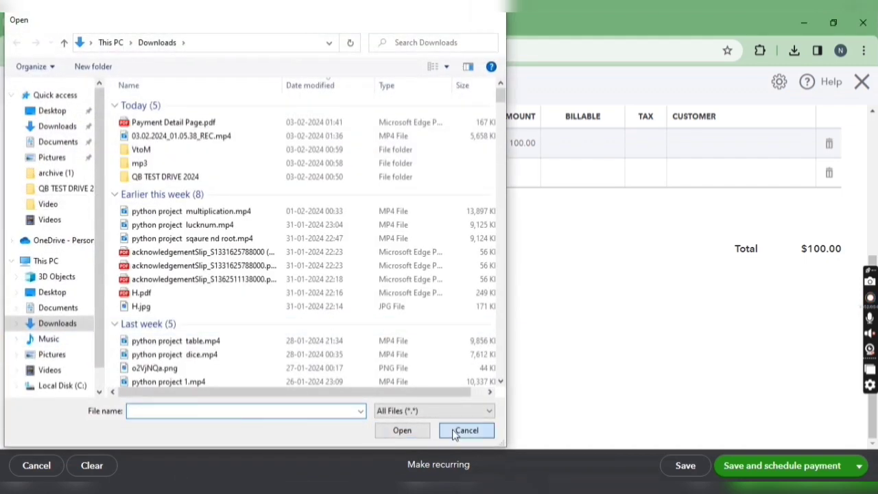
{"action": "left_click", "coordinate": [466, 430]}
{"action": "scroll", "coordinate": [363, 343], "scroll_direction": "up", "scroll_amount": 1}
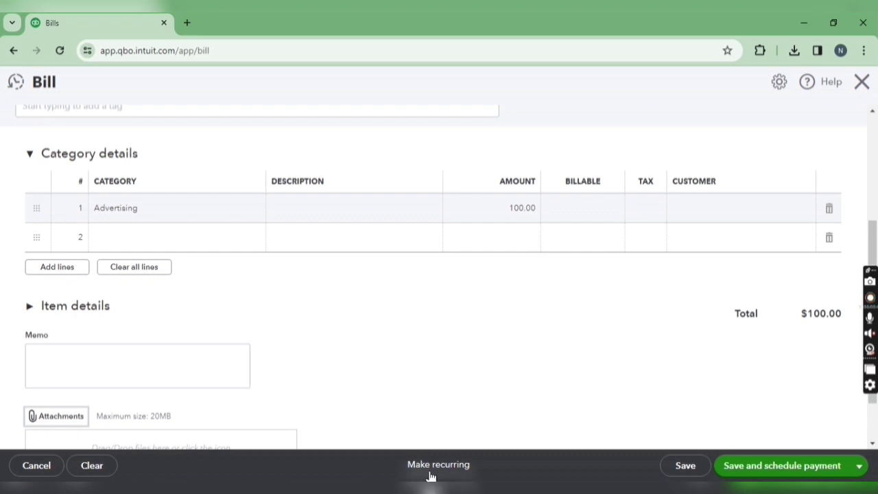
{"action": "scroll", "coordinate": [448, 392], "scroll_direction": "up", "scroll_amount": 3}
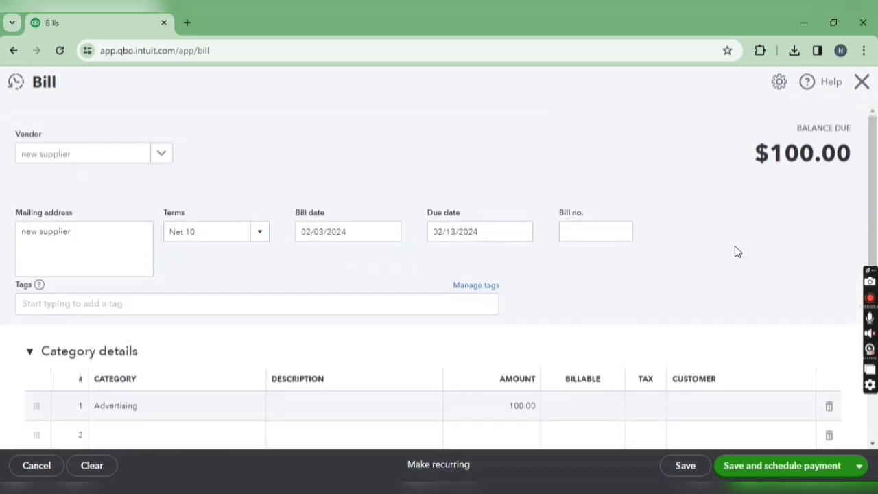
Step: Check the bill form's field display settings, and save and close the bill for new supplier
{"action": "left_click", "coordinate": [779, 82]}
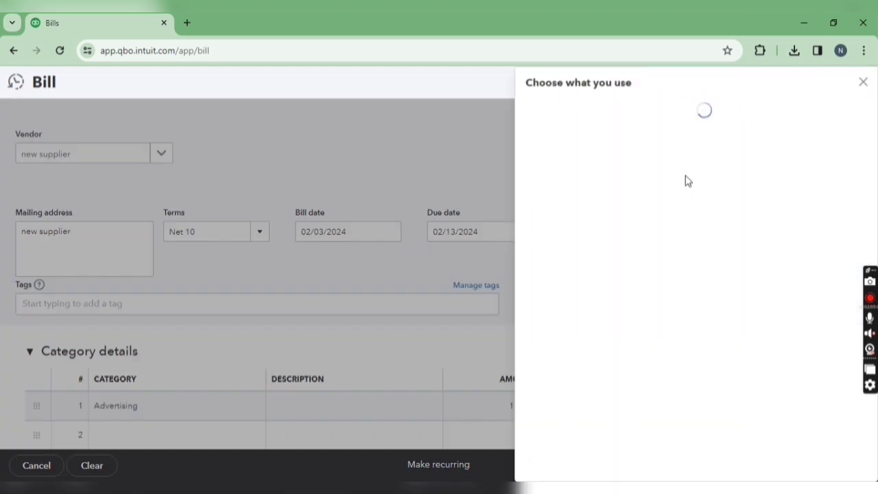
{"action": "left_click", "coordinate": [862, 84]}
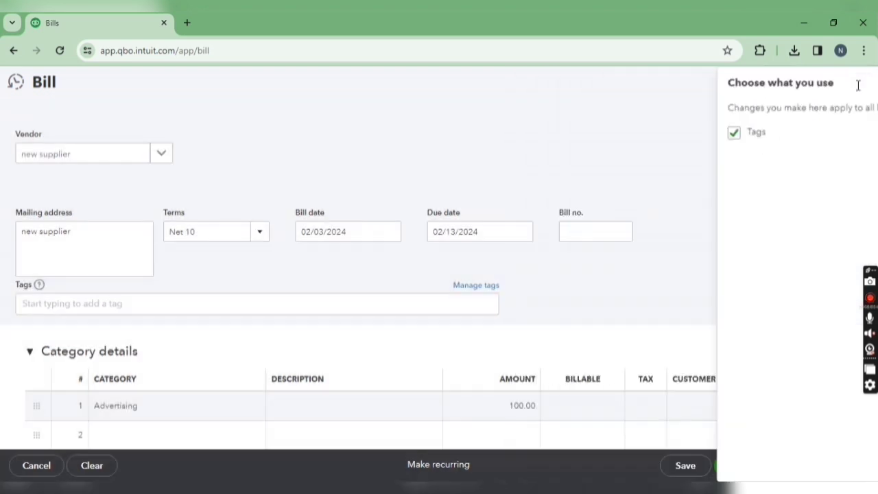
{"action": "scroll", "coordinate": [796, 384], "scroll_direction": "down", "scroll_amount": 1}
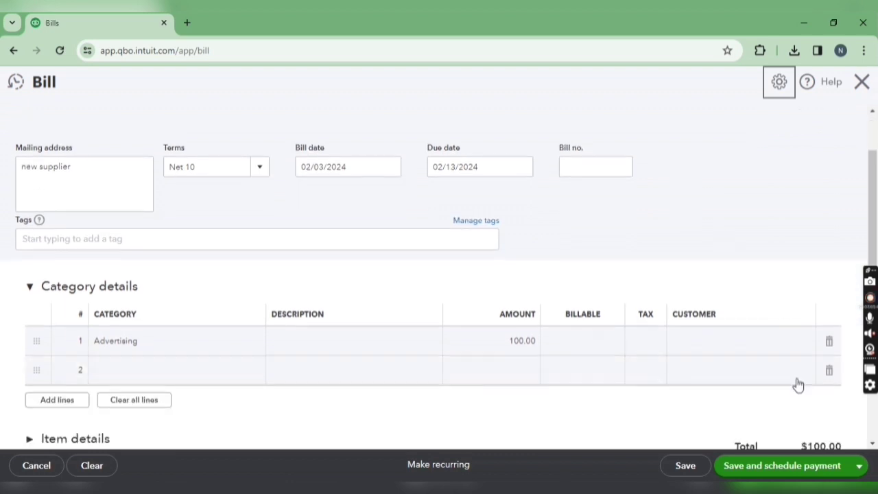
{"action": "left_click", "coordinate": [860, 467]}
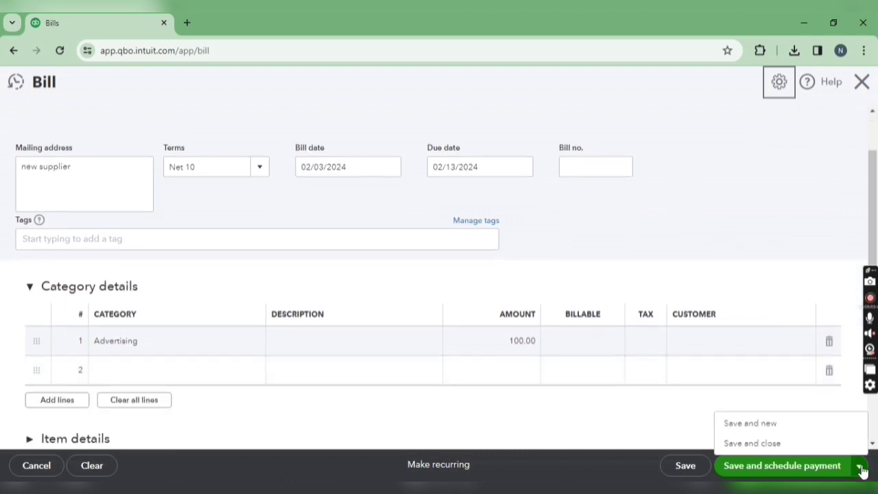
{"action": "left_click", "coordinate": [752, 443]}
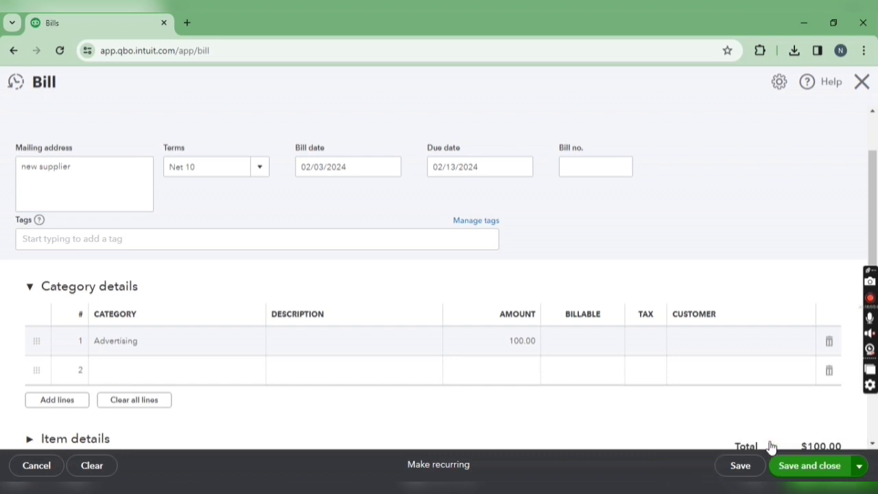
{"action": "left_click", "coordinate": [808, 465]}
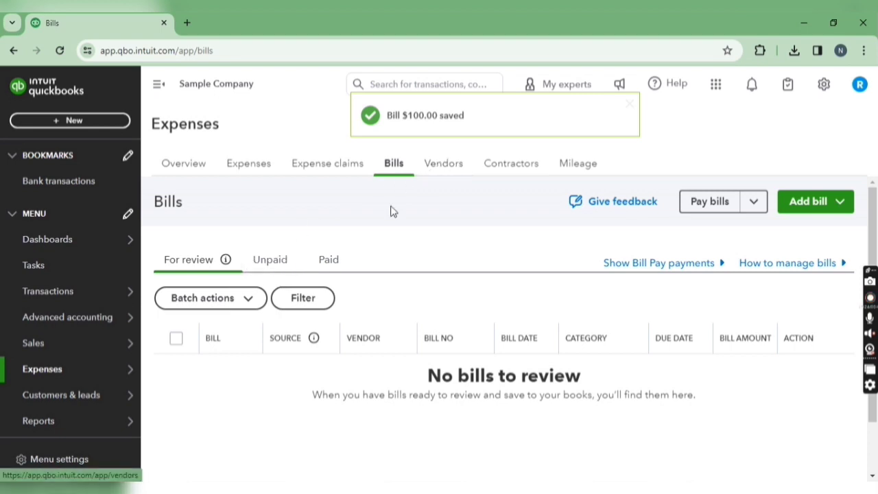
Step: Find the new supplier bill among the unpaid bills and open it for viewing and editing
{"action": "left_click", "coordinate": [271, 260]}
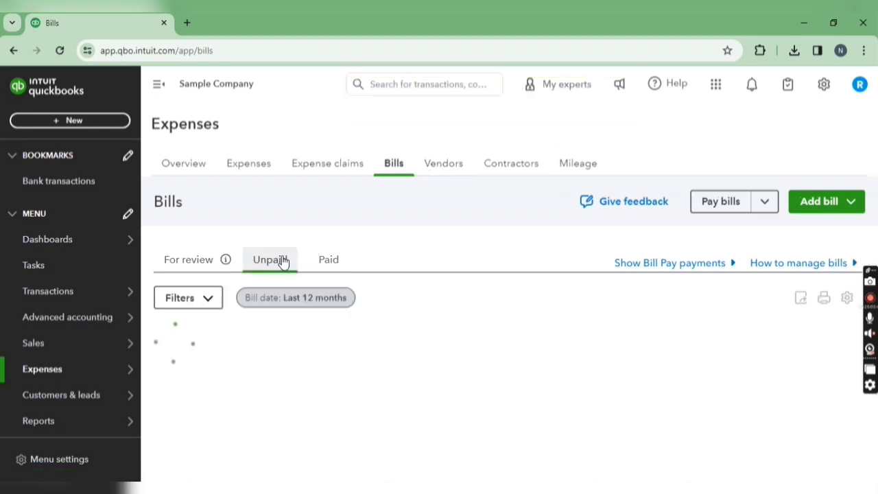
{"action": "scroll", "coordinate": [381, 300], "scroll_direction": "down", "scroll_amount": 2}
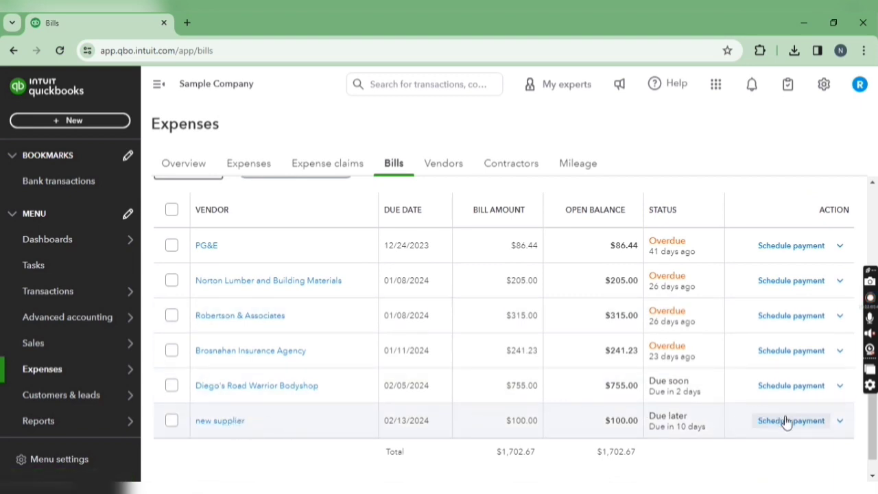
{"action": "left_click", "coordinate": [840, 422]}
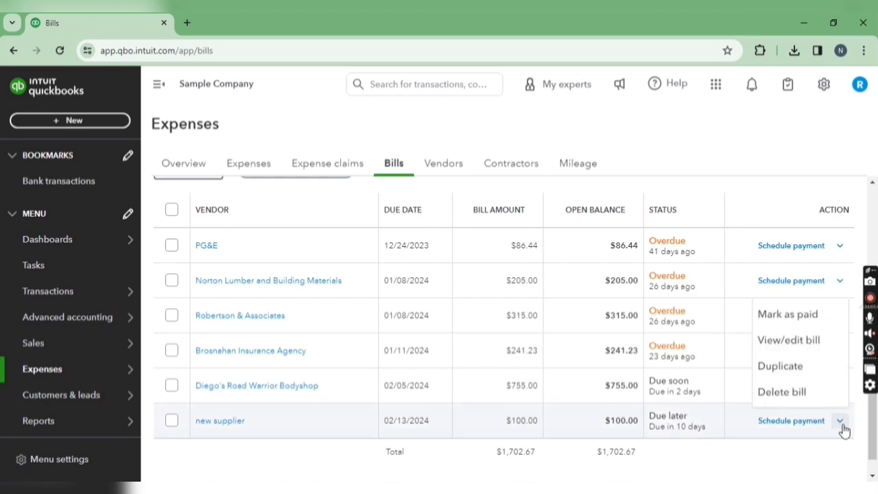
{"action": "left_click", "coordinate": [796, 353]}
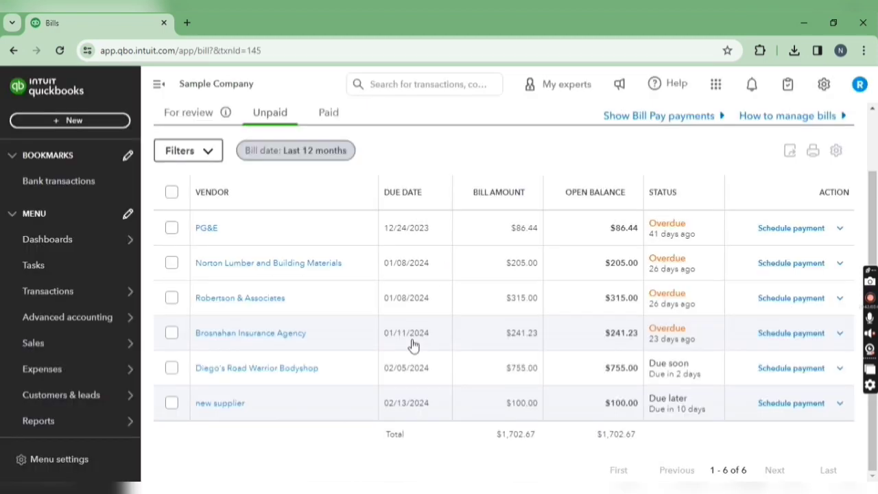
Step: Review the reopened bill's header fields and Advertising line, and save and close it
{"action": "scroll", "coordinate": [473, 295], "scroll_direction": "down", "scroll_amount": 2}
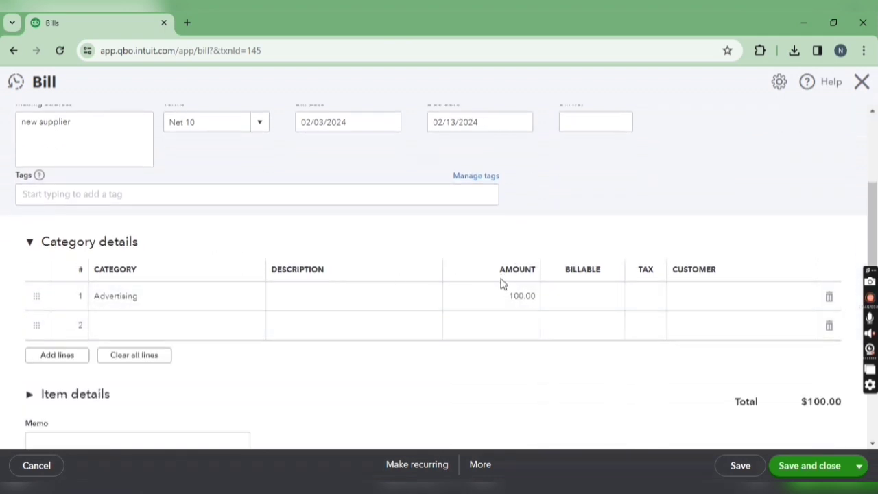
{"action": "scroll", "coordinate": [402, 300], "scroll_direction": "up", "scroll_amount": 2}
{"action": "scroll", "coordinate": [659, 309], "scroll_direction": "down", "scroll_amount": 2}
{"action": "left_click", "coordinate": [805, 472]}
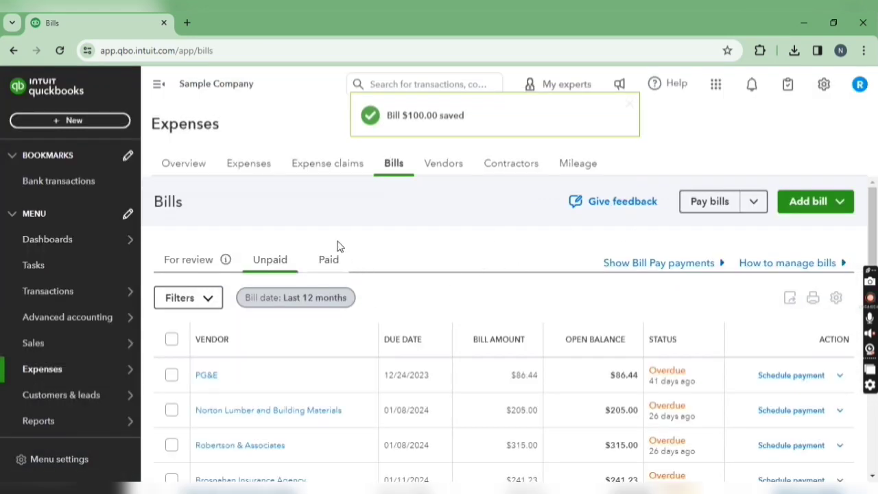
Step: Find new supplier in the vendor list and open its vendor record
{"action": "left_click", "coordinate": [438, 163]}
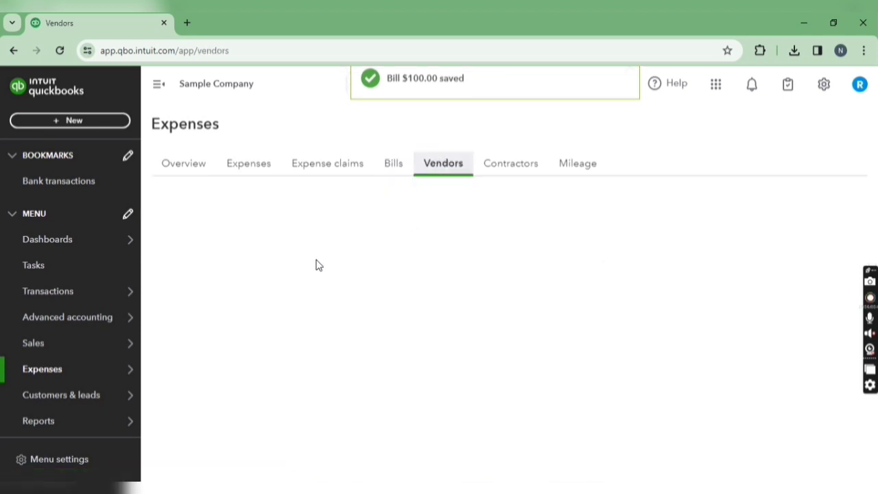
{"action": "scroll", "coordinate": [304, 284], "scroll_direction": "down", "scroll_amount": 1}
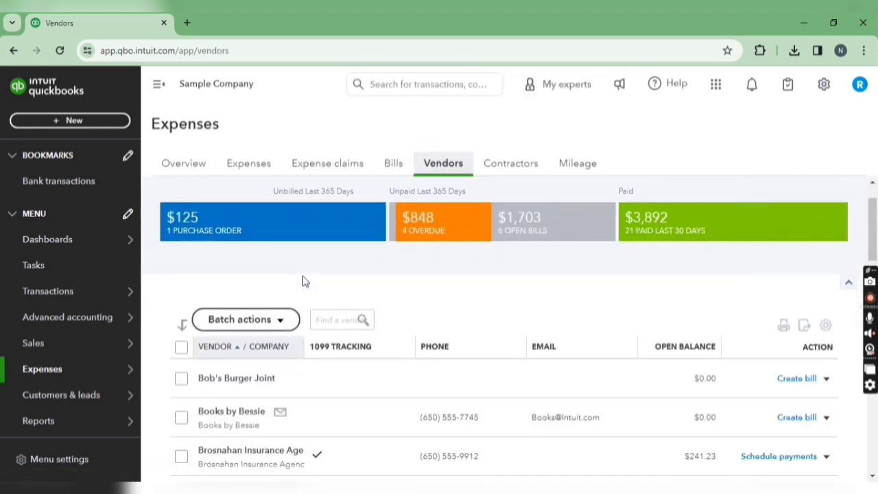
{"action": "scroll", "coordinate": [488, 307], "scroll_direction": "down", "scroll_amount": 2}
{"action": "scroll", "coordinate": [488, 307], "scroll_direction": "down", "scroll_amount": 6}
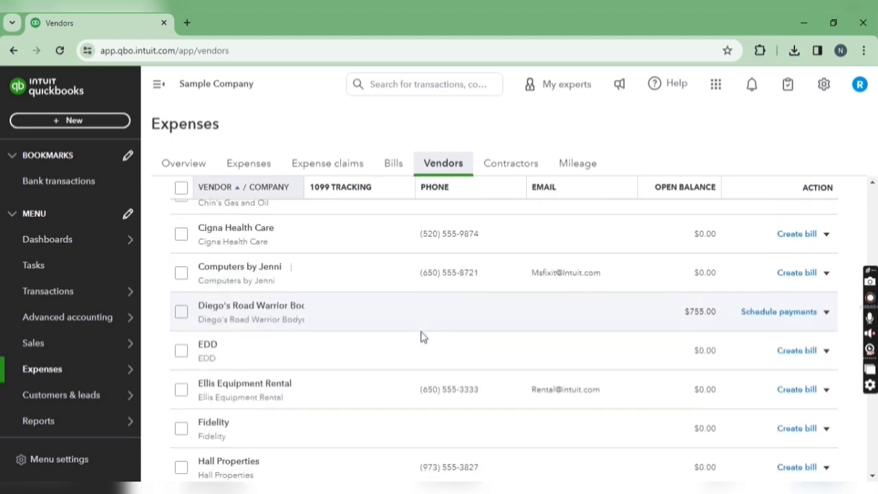
{"action": "scroll", "coordinate": [363, 362], "scroll_direction": "down", "scroll_amount": 3}
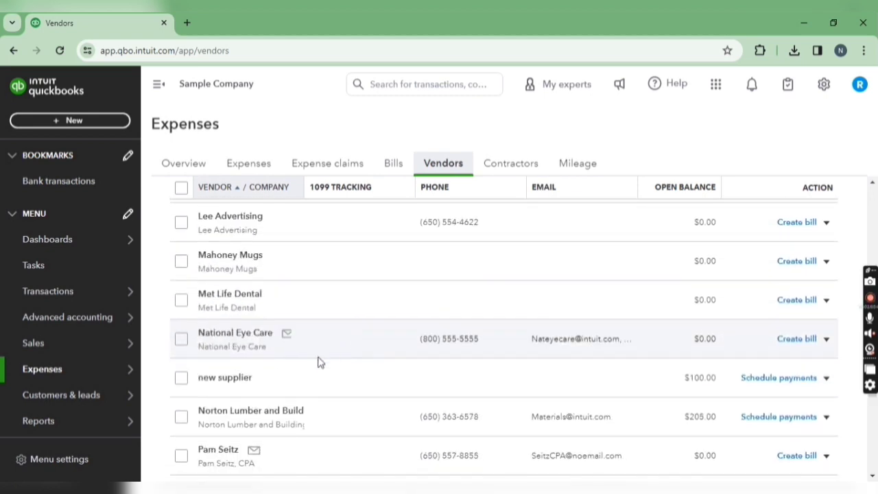
{"action": "left_click", "coordinate": [238, 379]}
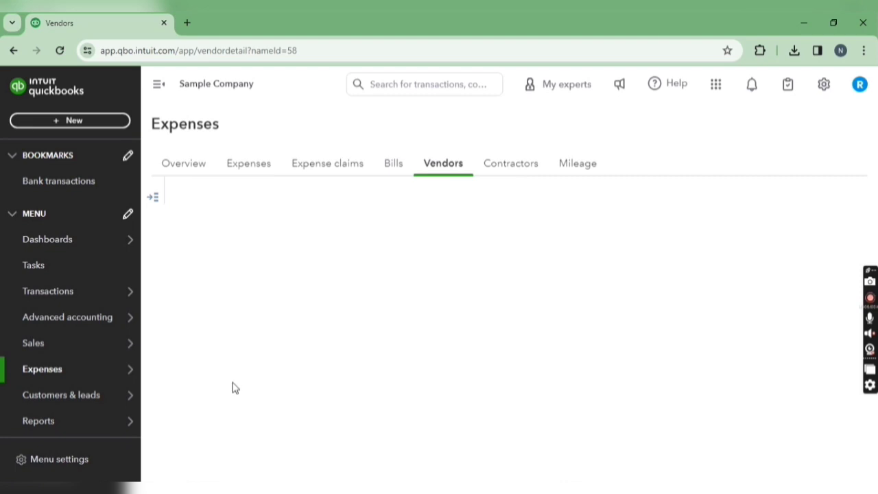
Step: Examine the actions available for the bill in new supplier's transaction list, and view the vendor details
{"action": "scroll", "coordinate": [323, 319], "scroll_direction": "down", "scroll_amount": 1}
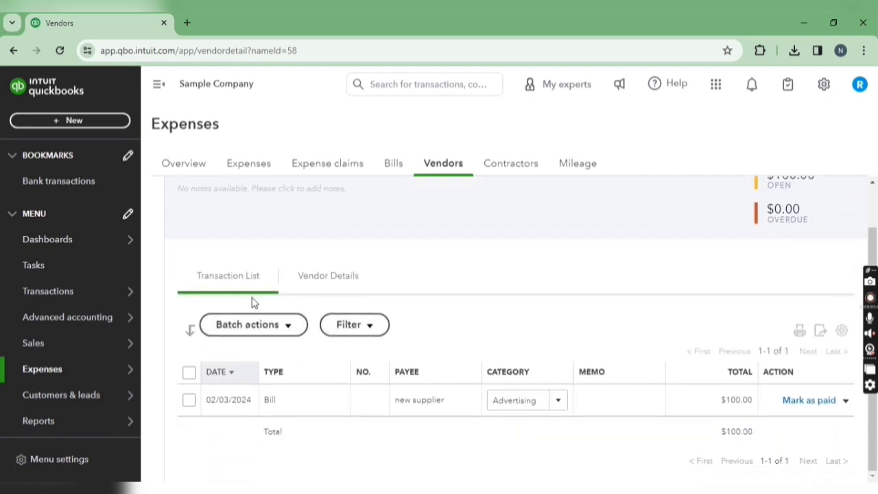
{"action": "left_click", "coordinate": [848, 406]}
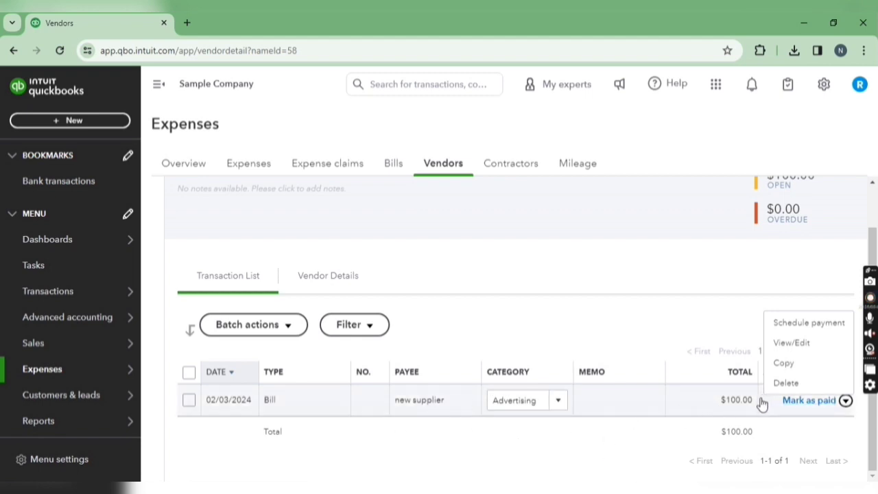
{"action": "left_click", "coordinate": [698, 447]}
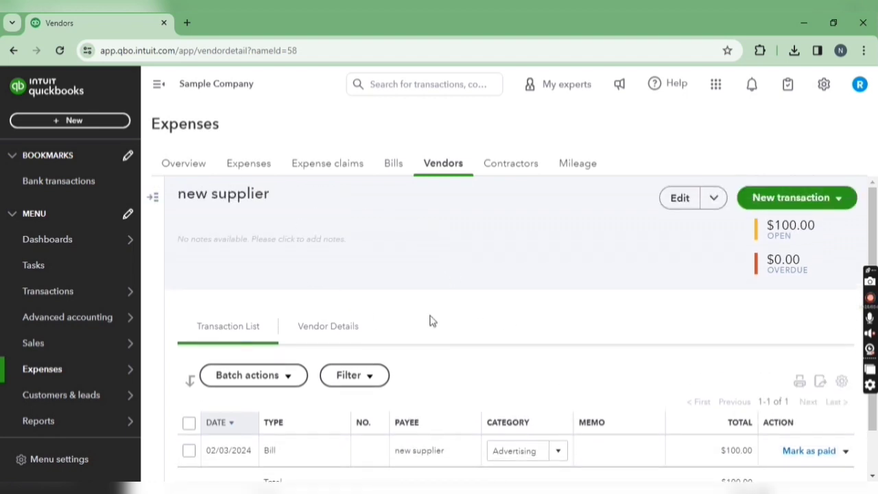
{"action": "mouse_move", "coordinate": [104, 367]}
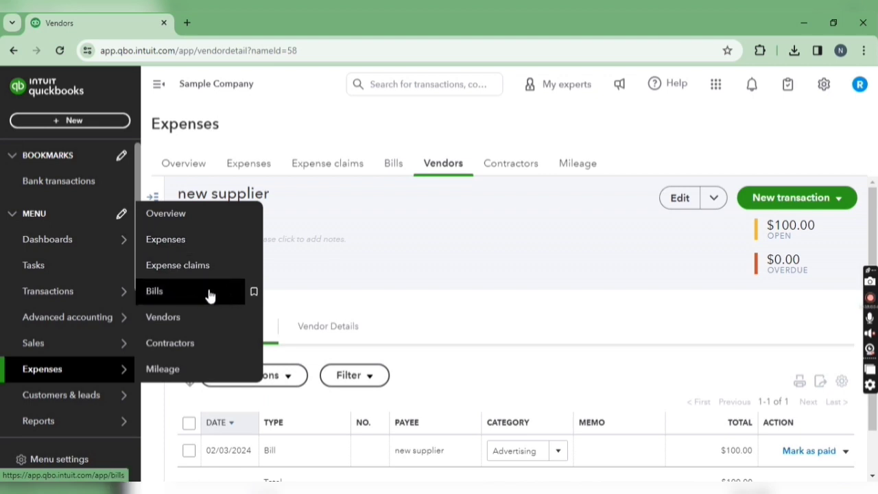
{"action": "mouse_move", "coordinate": [147, 296]}
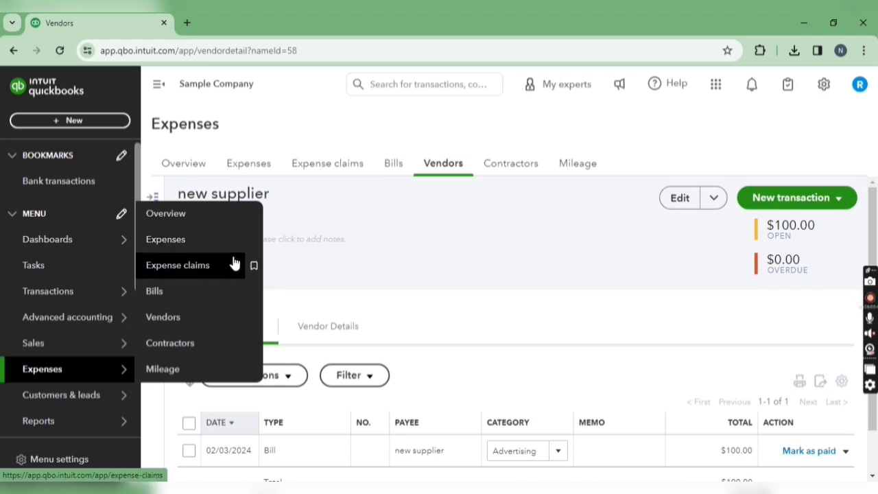
{"action": "left_click", "coordinate": [377, 326]}
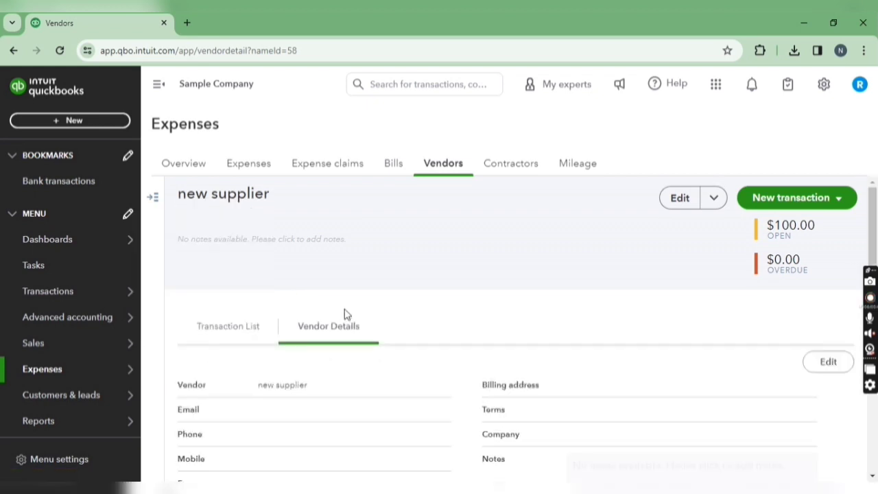
Step: Look through the unpaid bills and the paid bills in the Bills section
{"action": "left_click", "coordinate": [395, 166]}
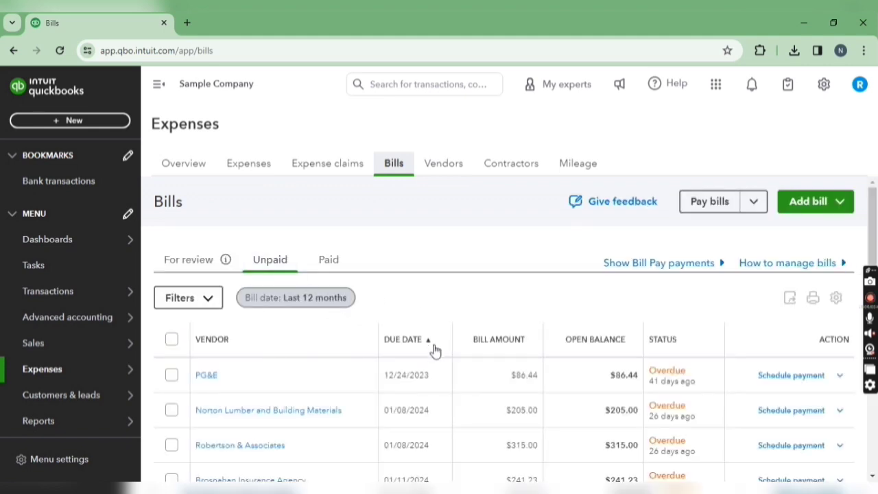
{"action": "scroll", "coordinate": [275, 339], "scroll_direction": "down", "scroll_amount": 2}
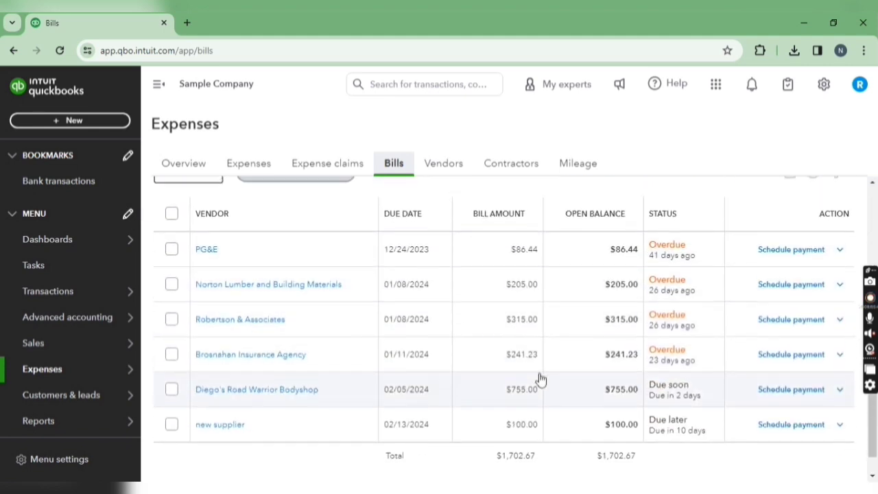
{"action": "scroll", "coordinate": [540, 378], "scroll_direction": "up", "scroll_amount": 1}
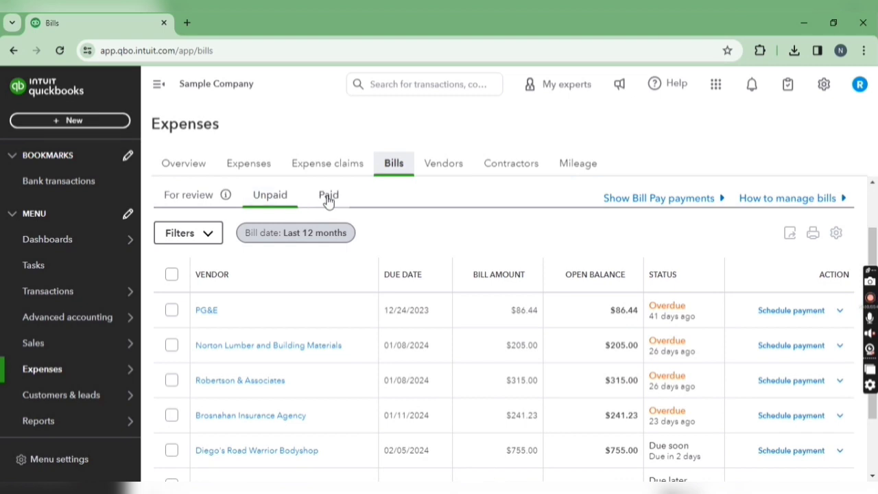
{"action": "left_click", "coordinate": [329, 197]}
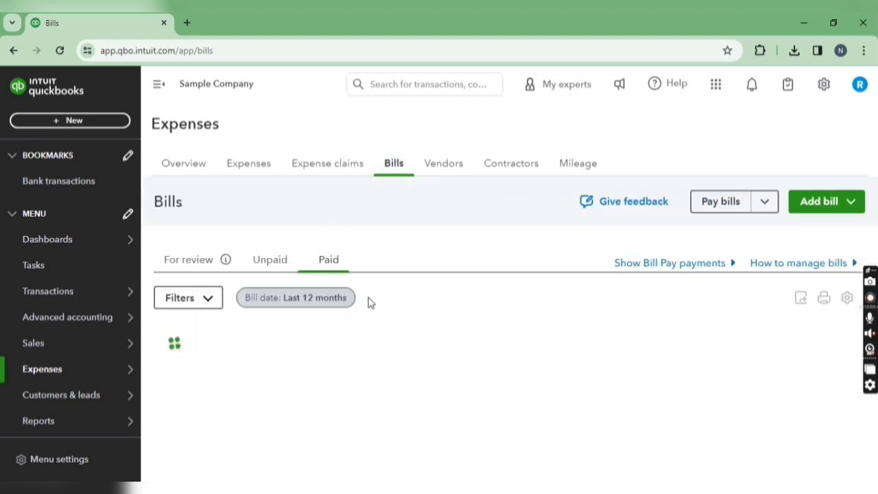
{"action": "scroll", "coordinate": [366, 348], "scroll_direction": "down", "scroll_amount": 1}
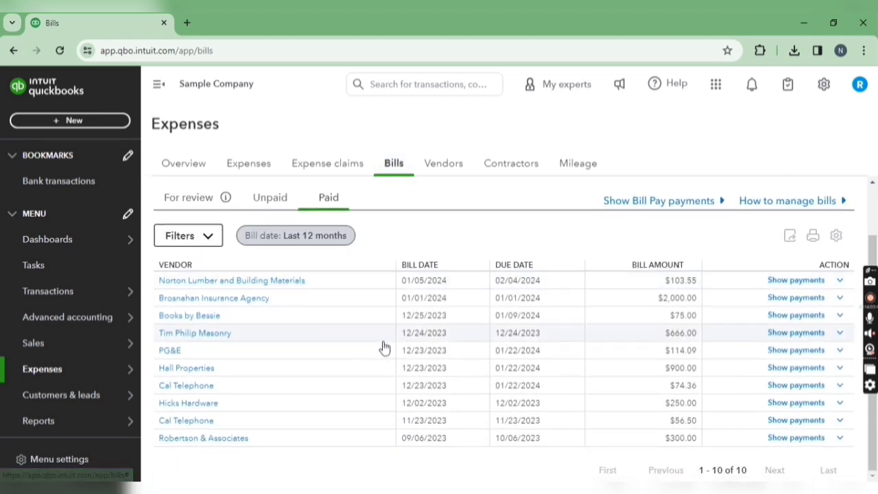
{"action": "scroll", "coordinate": [495, 354], "scroll_direction": "up", "scroll_amount": 1}
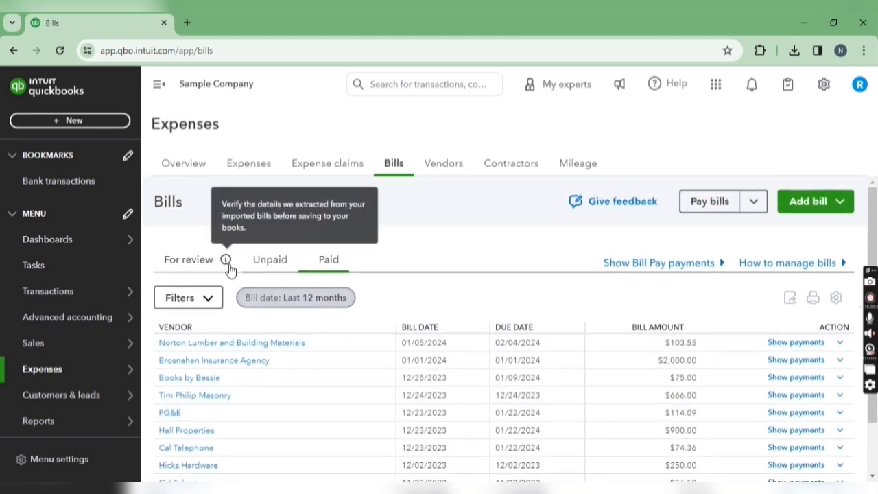